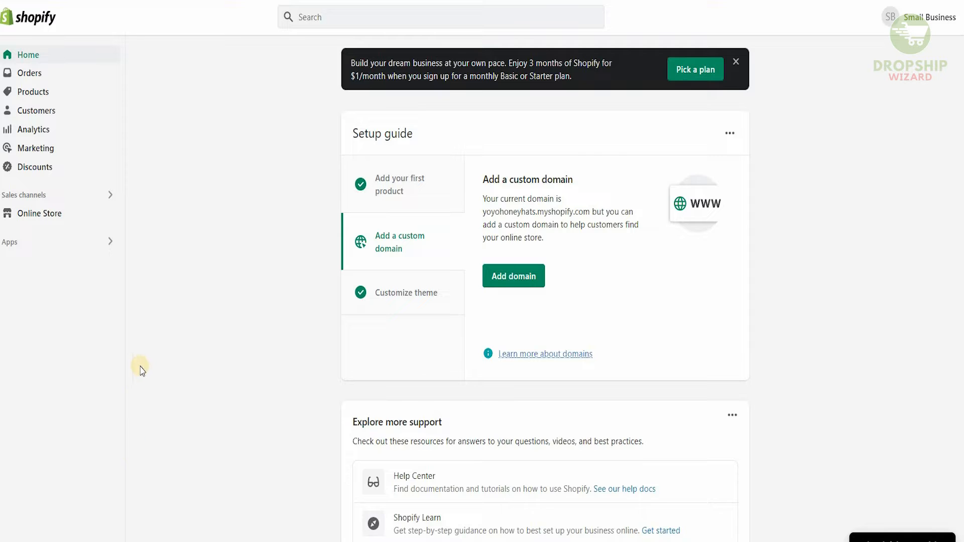
Step: Start a new product and paste the title "Finger Ring Holder Magnetic Phone Holder For pocophone F1 Doogee Luxury Rotatable…"
click(30, 94)
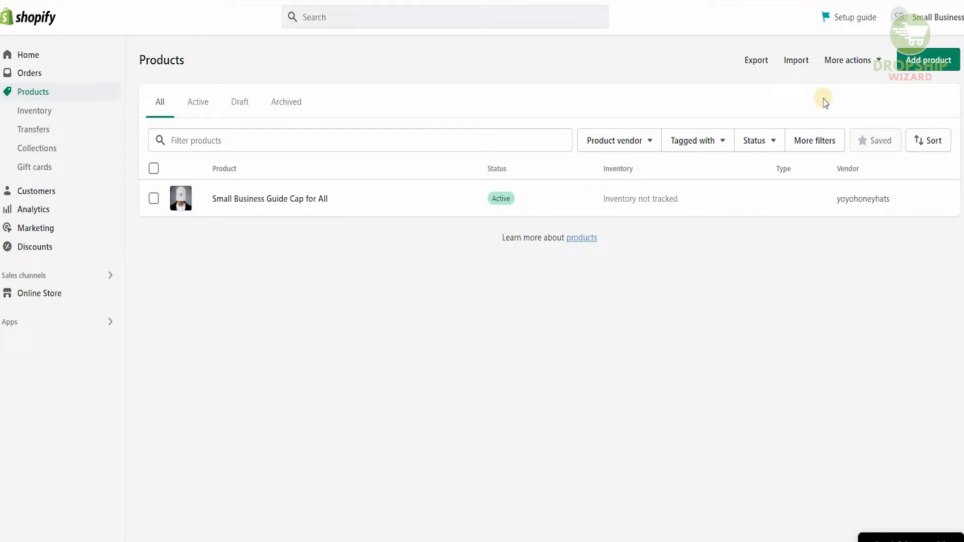
click(928, 69)
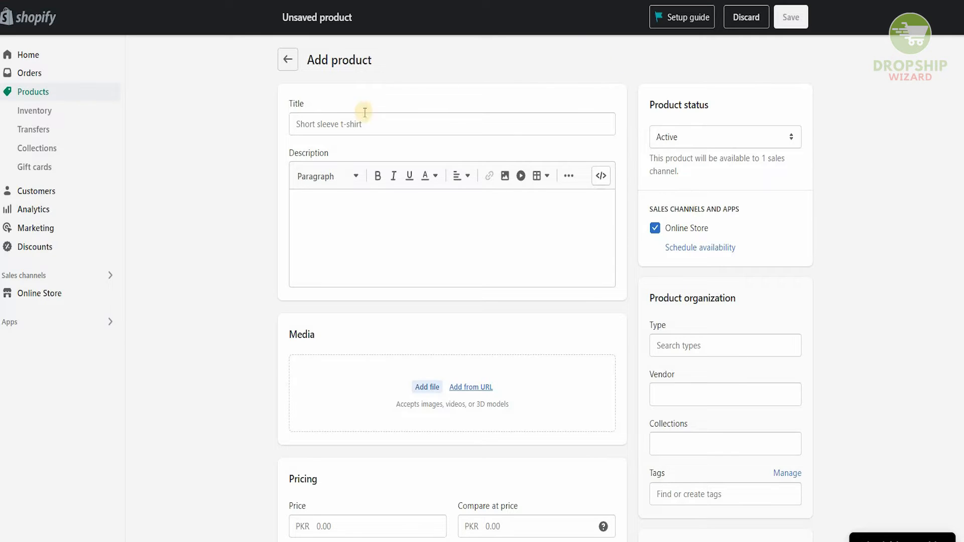
click(305, 121)
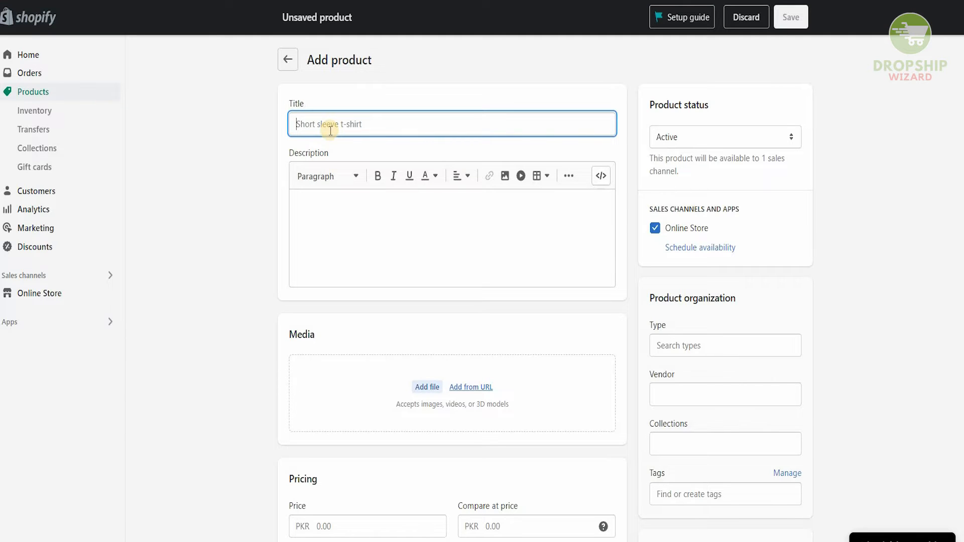
key(ctrl+v)
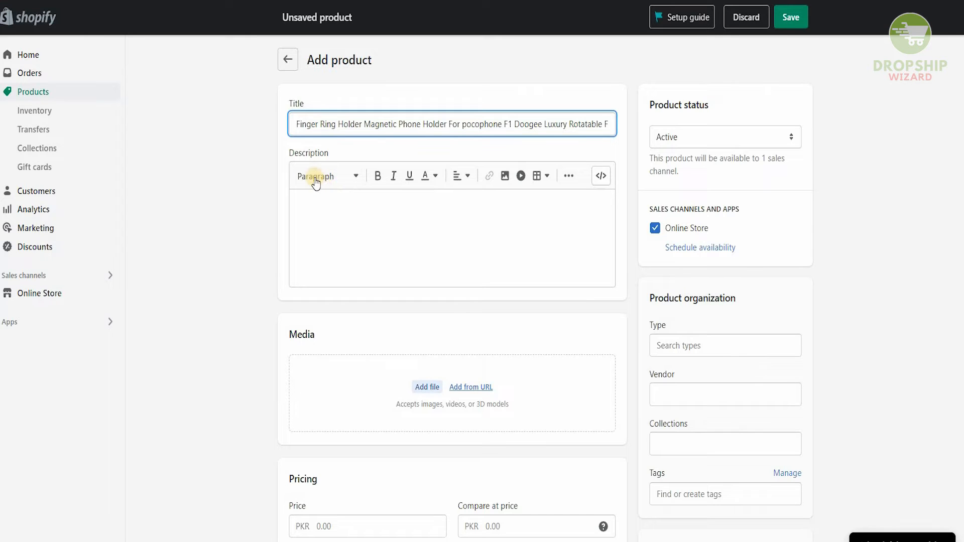
Step: Paste the product's features and specifications text into the description
click(331, 183)
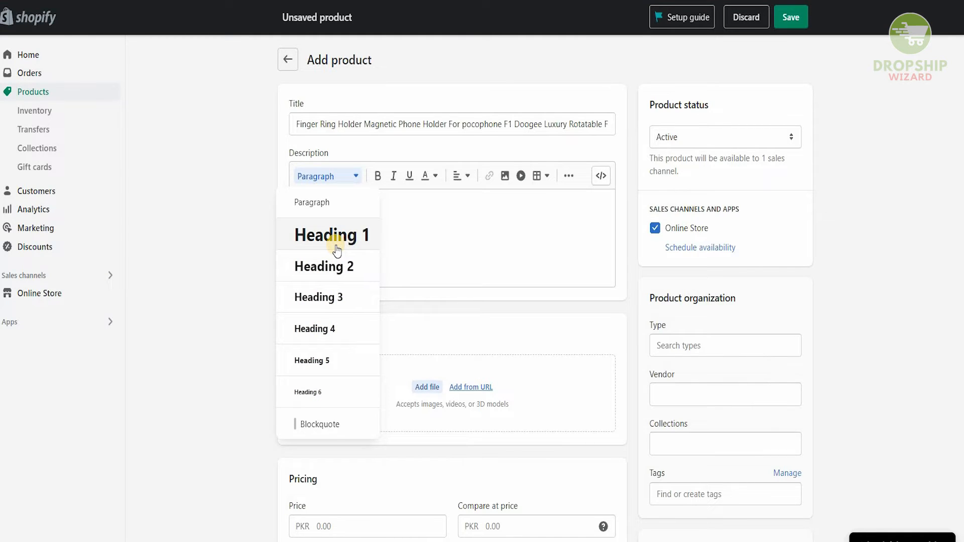
click(397, 222)
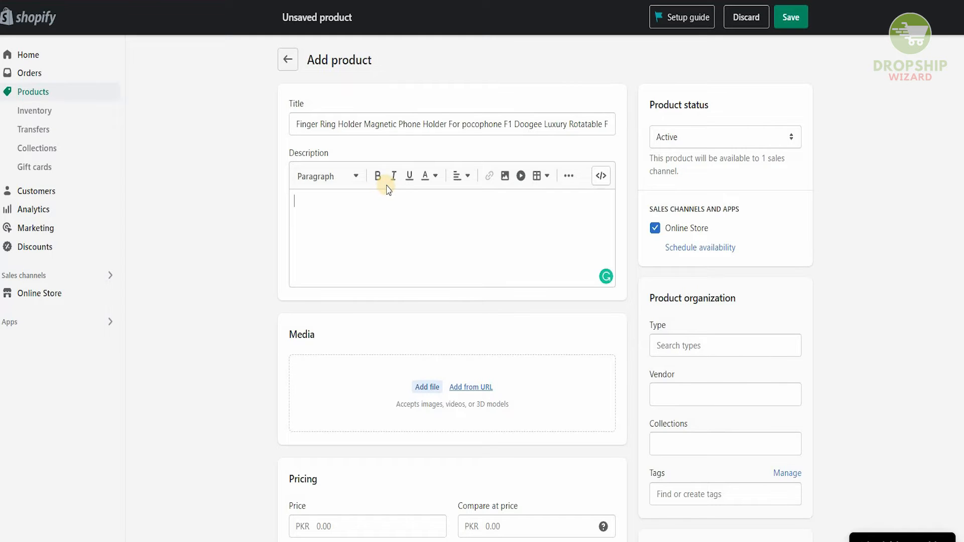
key(ctrl+v)
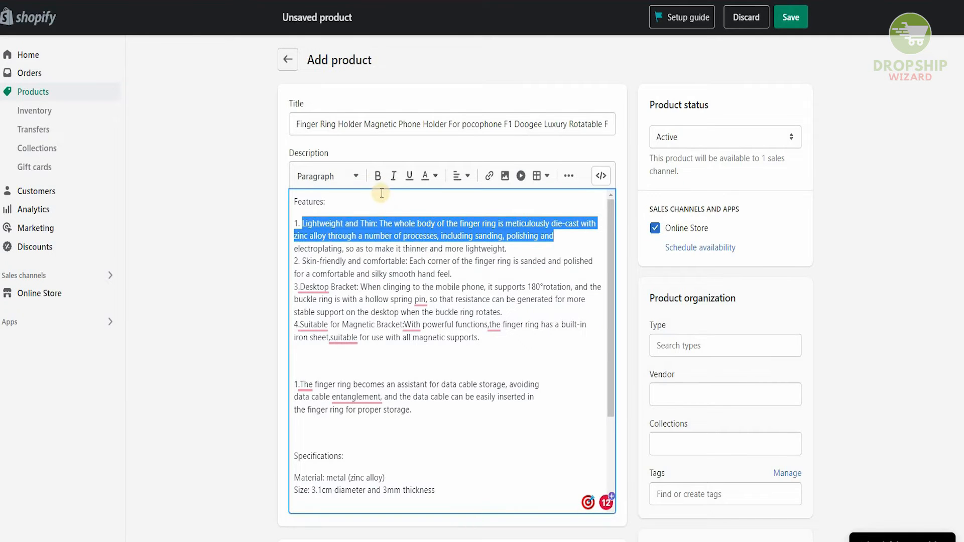
Step: Bold the first feature's text and underline the words "n: The whole b" in it
click(378, 176)
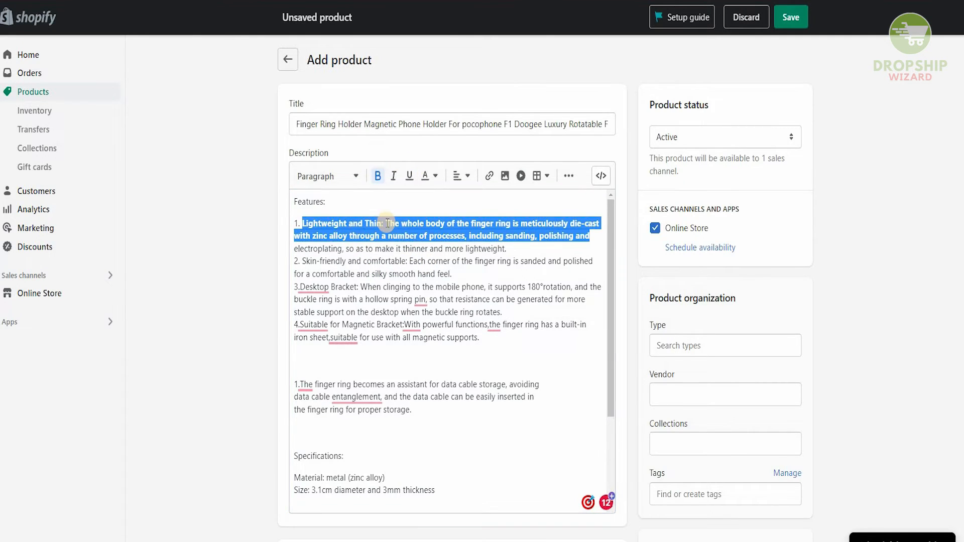
drag(378, 224, 432, 227)
click(409, 176)
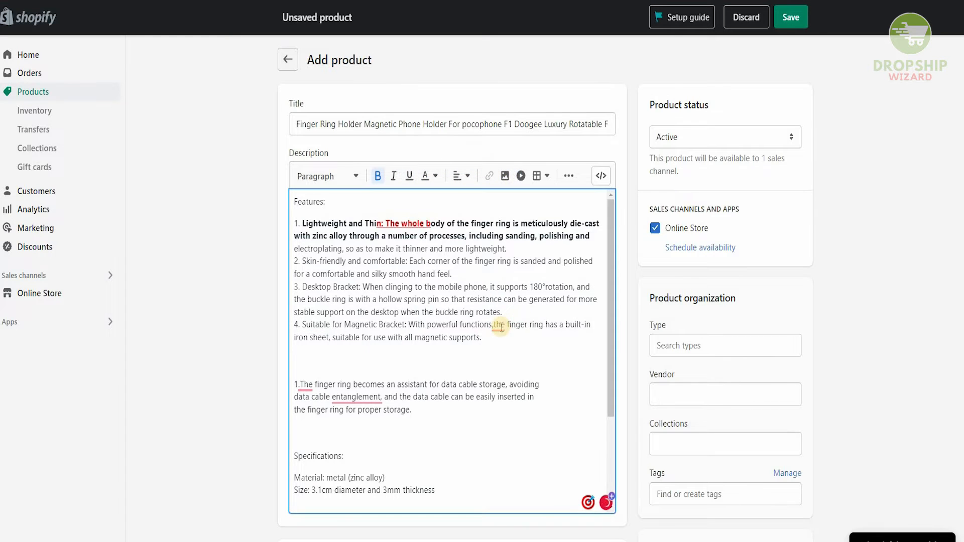
Step: Apply the grammar suggestions in the description, including removing the comma after "entanglement"
mouse_move(498, 327)
click(499, 351)
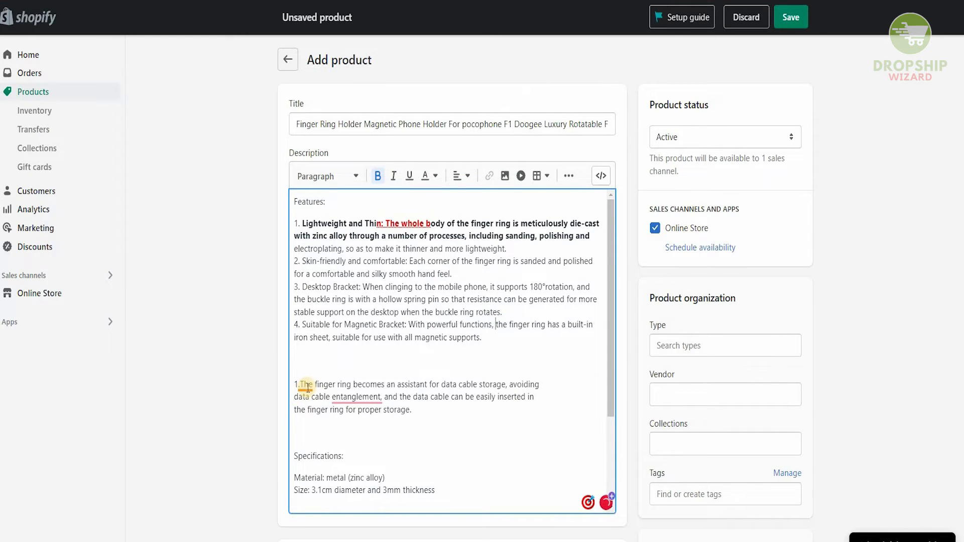
mouse_move(305, 386)
click(325, 418)
mouse_move(358, 401)
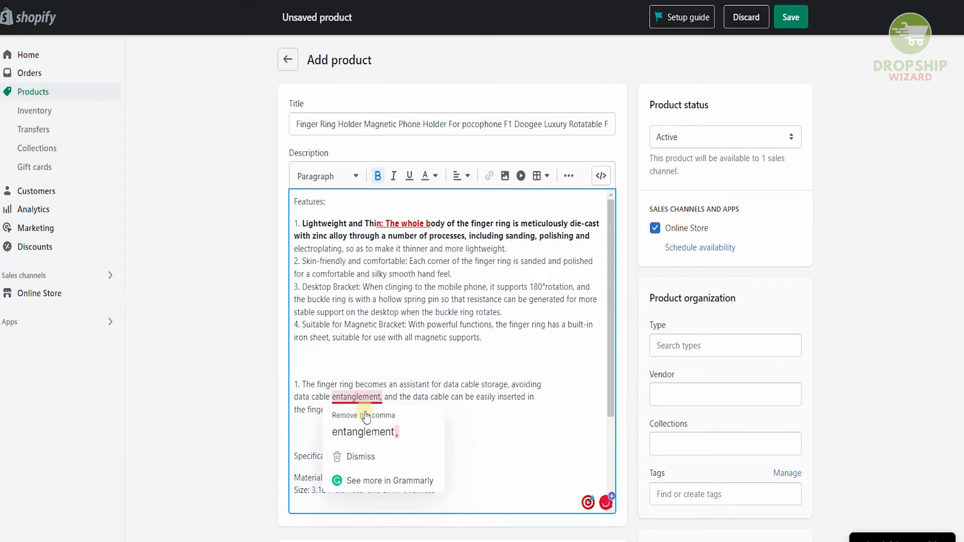
click(372, 432)
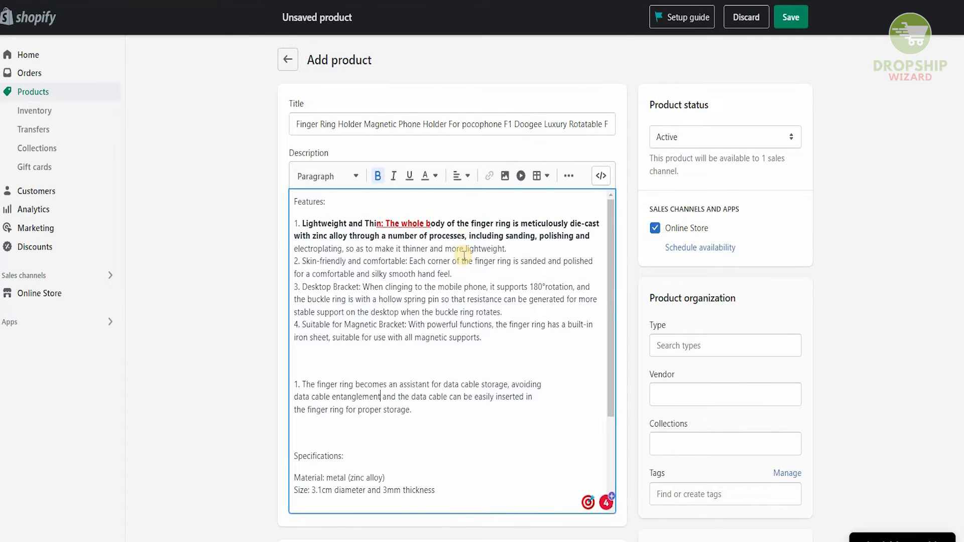
Step: Upload the two product images to the media section
scroll(459, 254, down, 10)
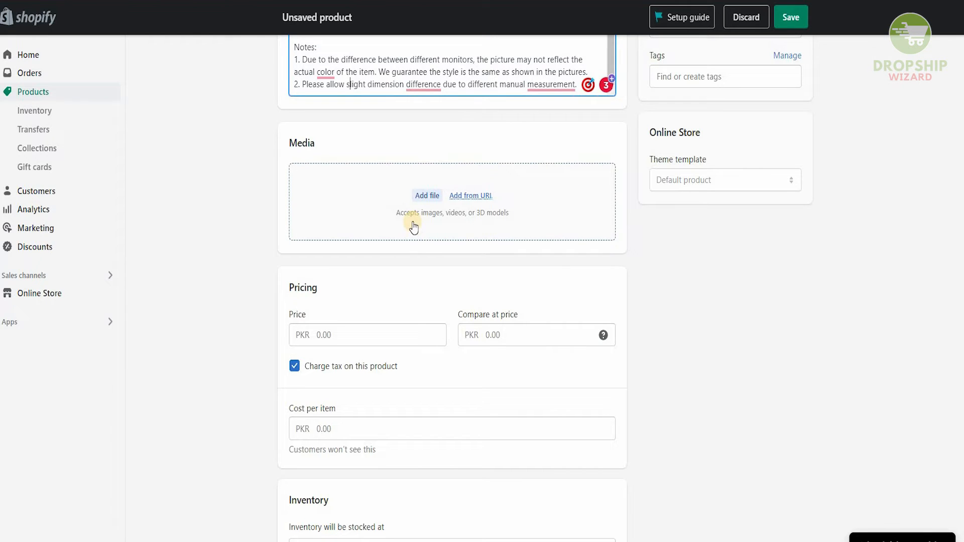
click(427, 196)
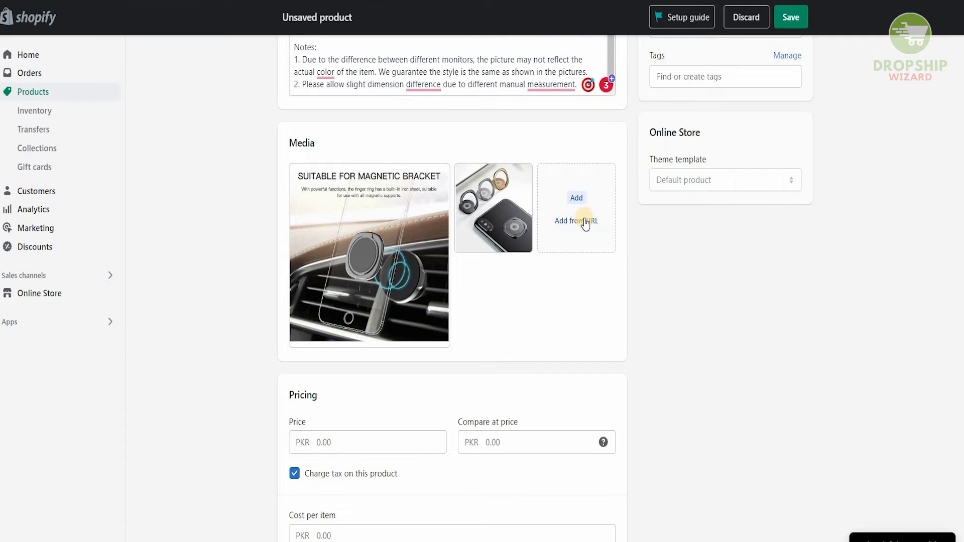
Step: Set the price to 500 and the compare-at price to 600 PKR
scroll(433, 295, down, 3)
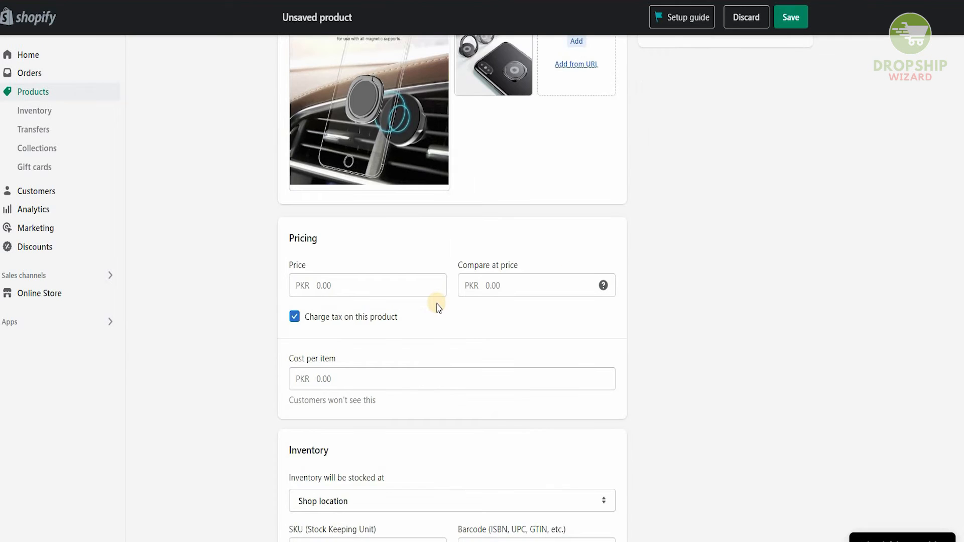
click(408, 281)
text(500)
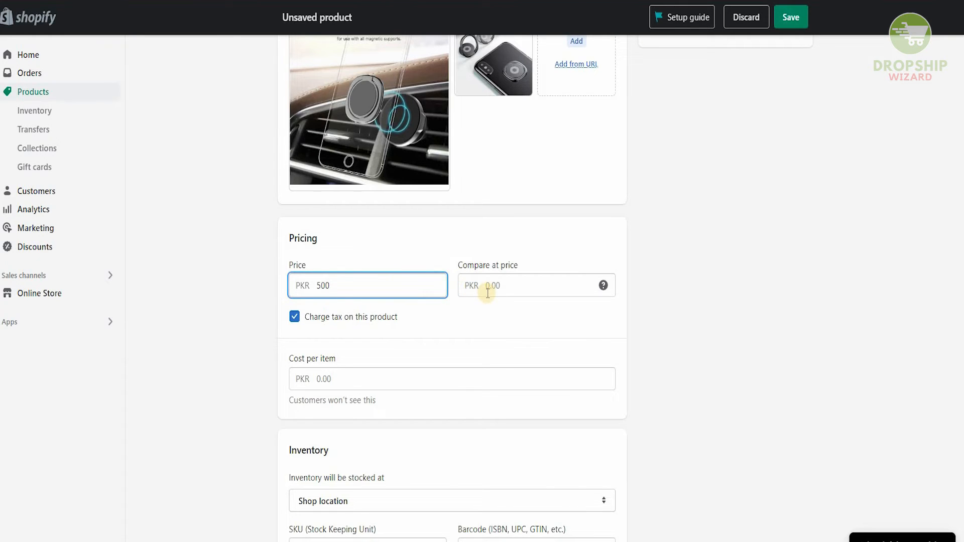
click(438, 235)
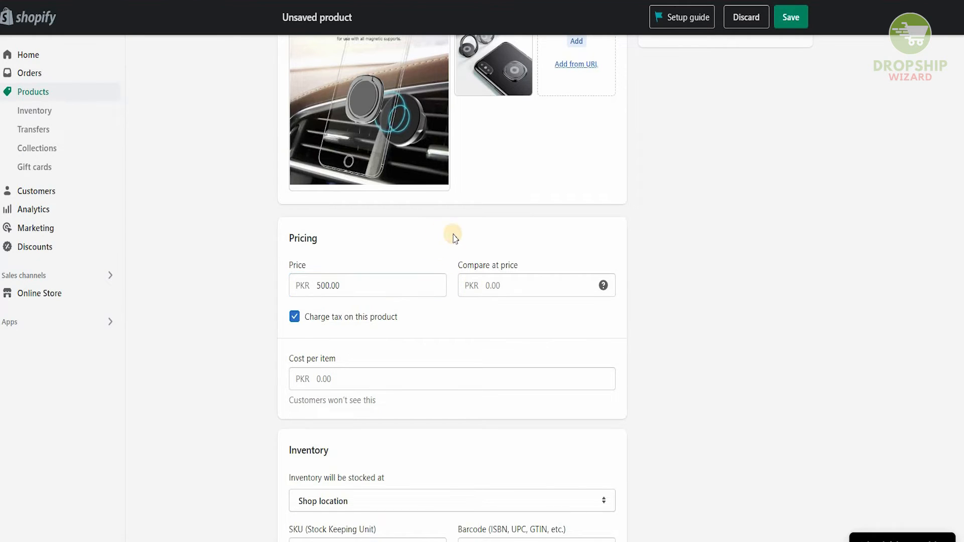
click(486, 288)
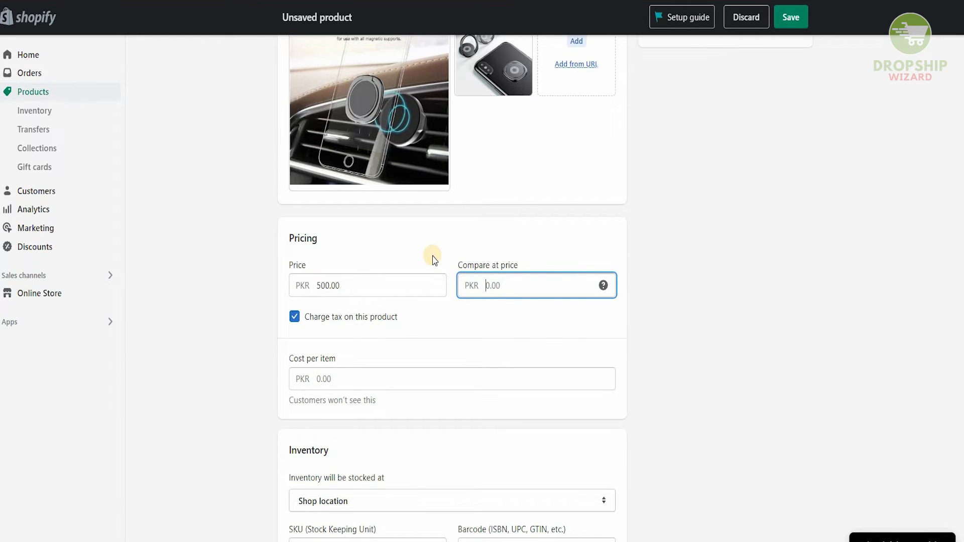
scroll(435, 260, down, 1)
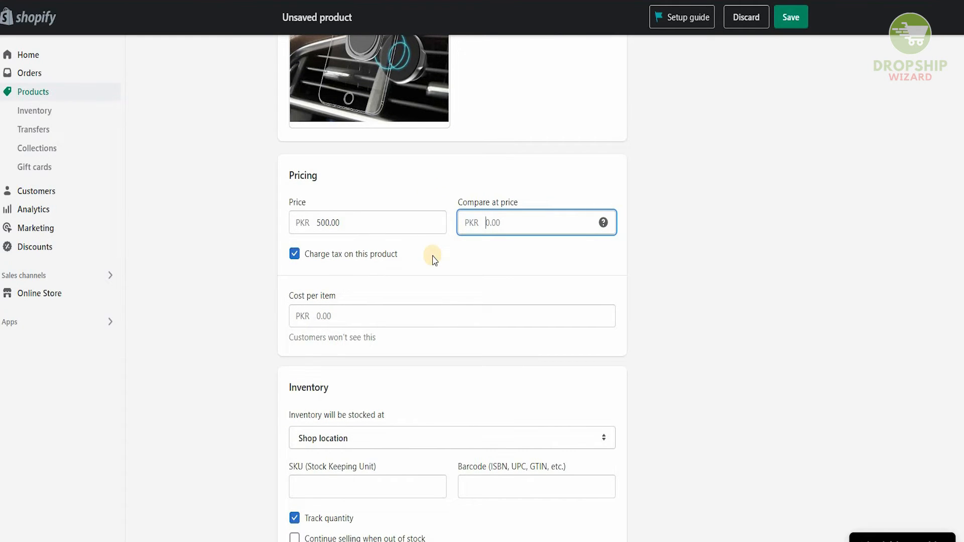
scroll(435, 260, down, 1)
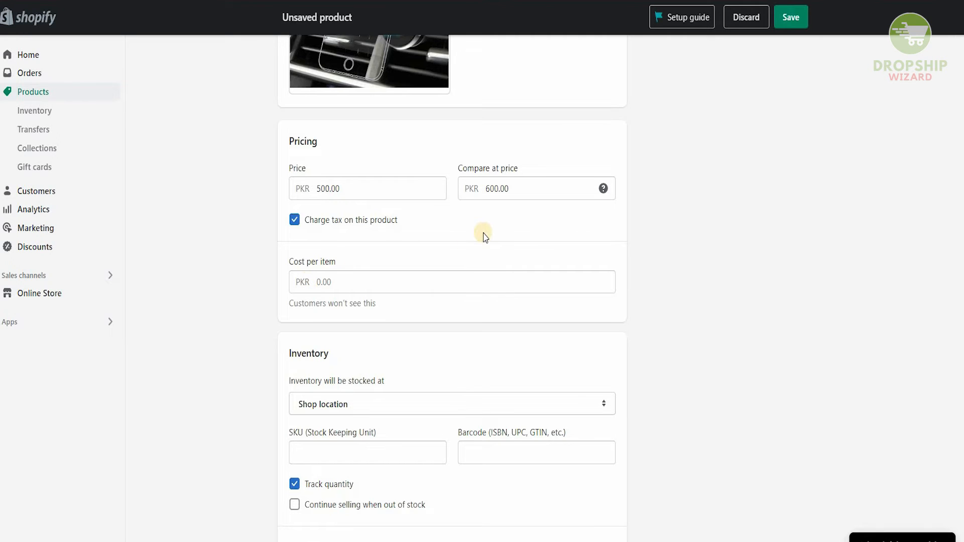
Step: Set the cost per item to 250 PKR
click(406, 275)
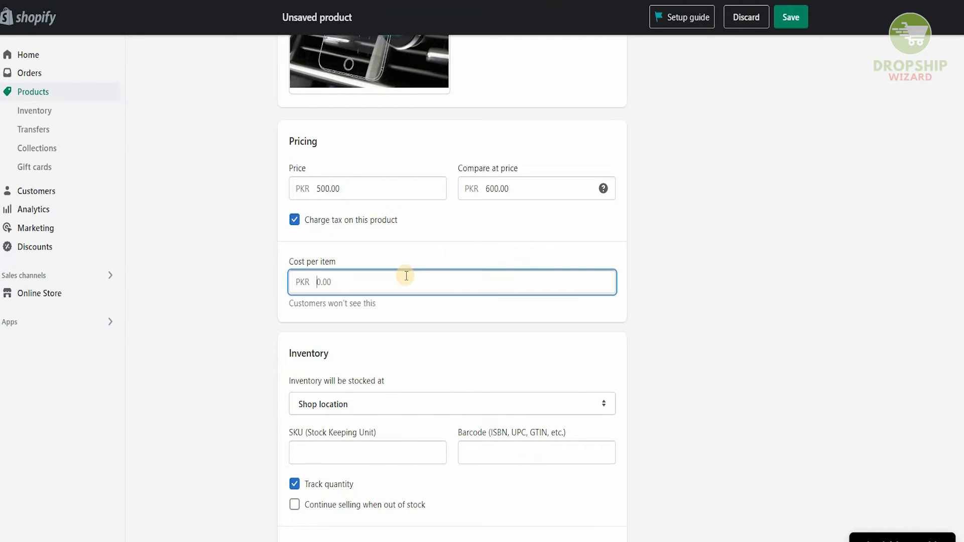
text(500)
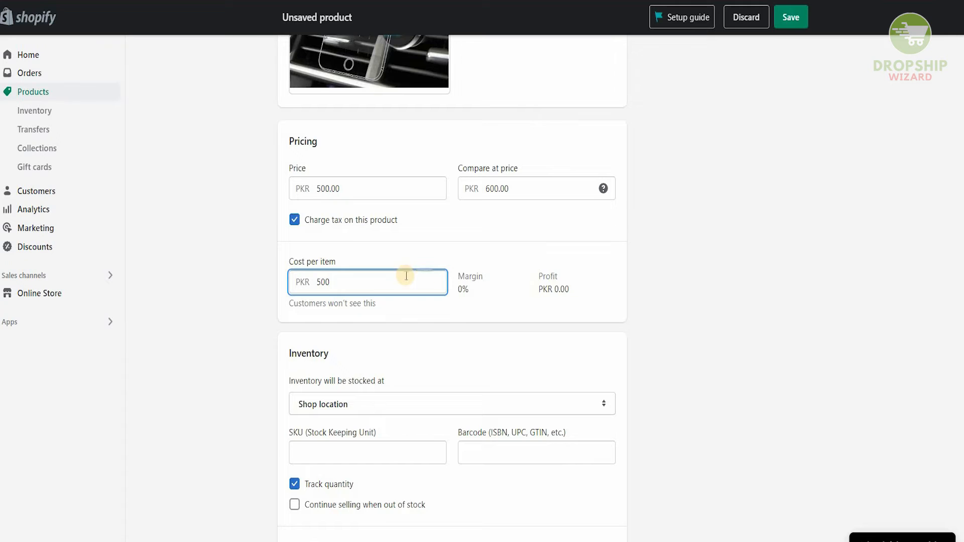
key(BackSpace)
key(BackSpace)
key(BackSpace)
text(250)
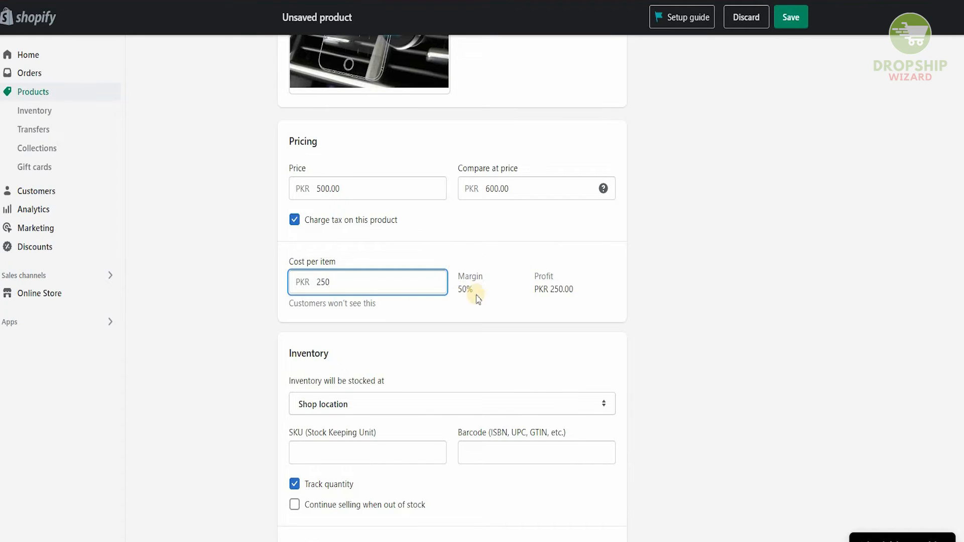
Step: Enter AWS87643 as the product's SKU
scroll(458, 296, down, 1)
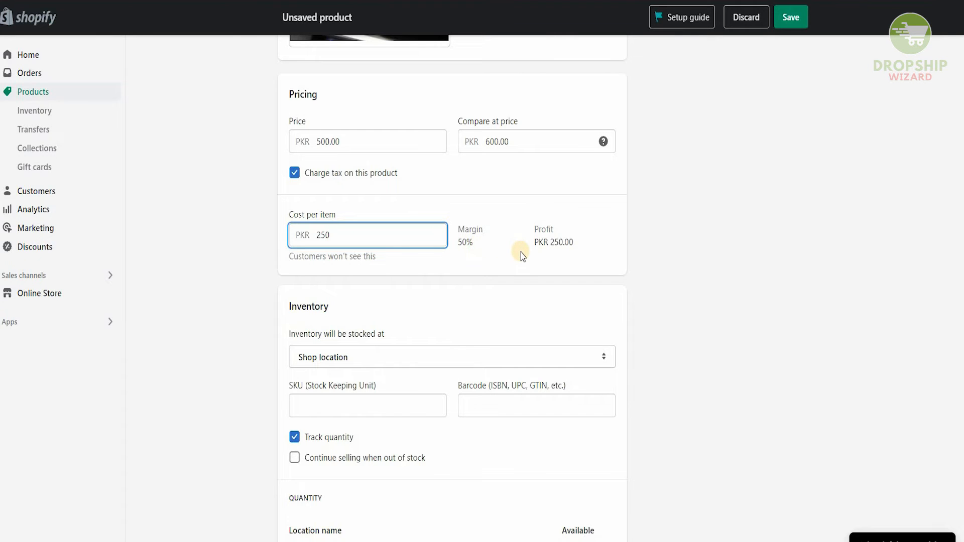
scroll(523, 256, down, 2)
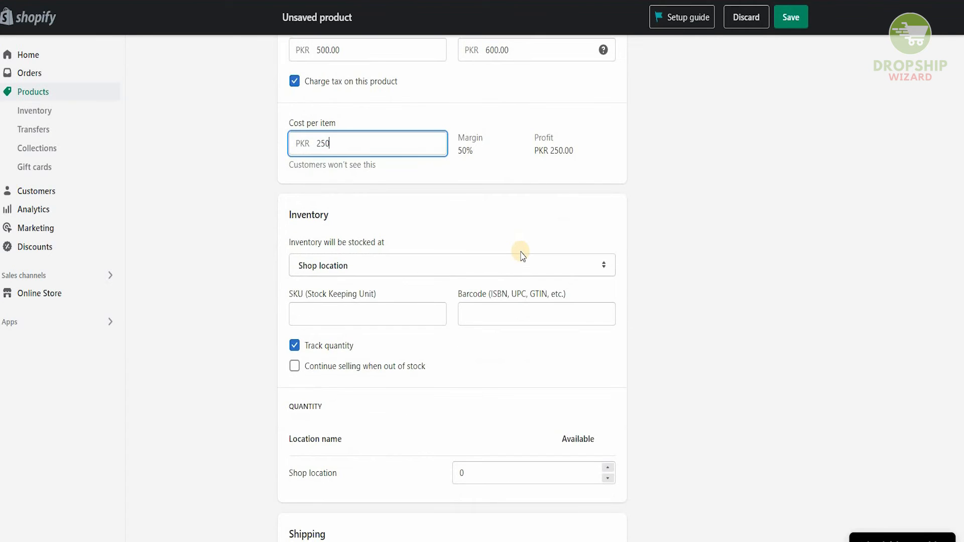
scroll(520, 252, down, 3)
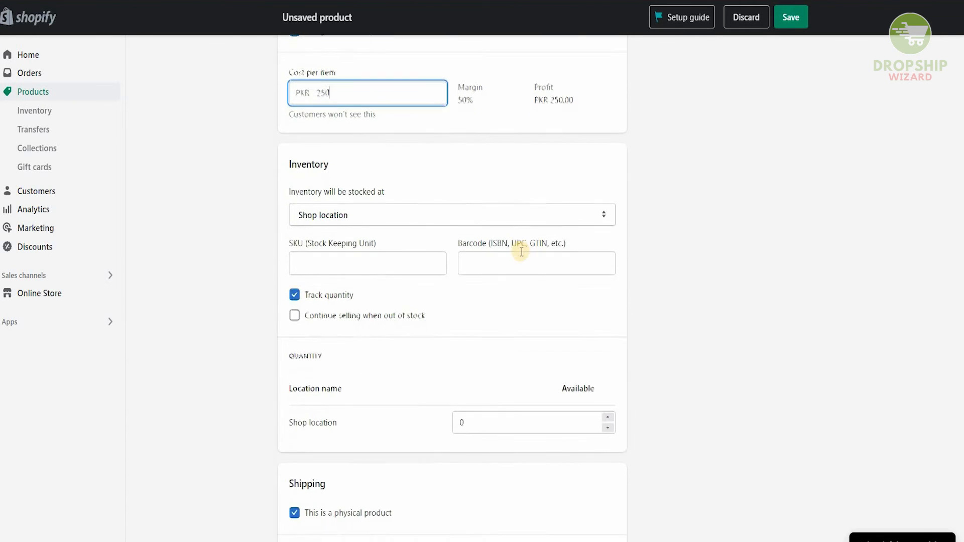
click(412, 204)
text(AWS)
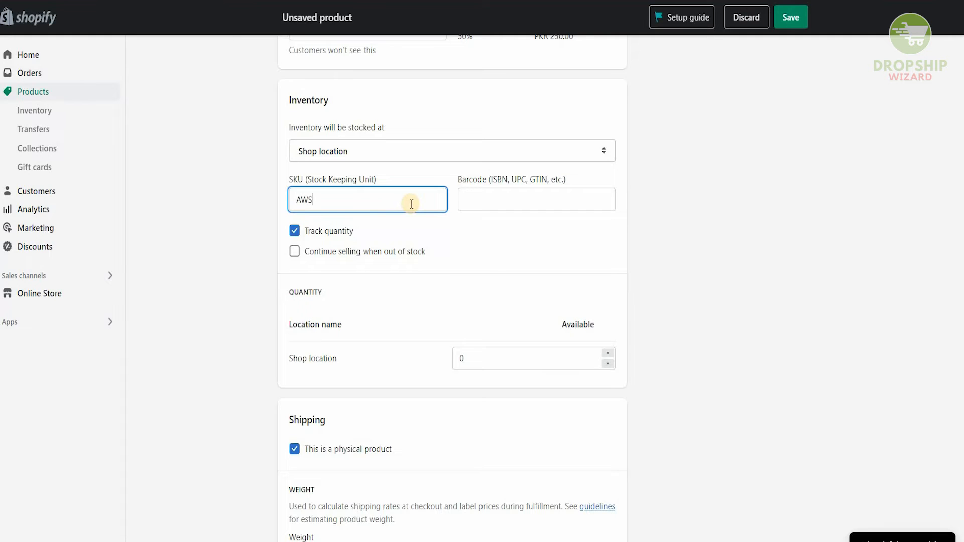
text(87643)
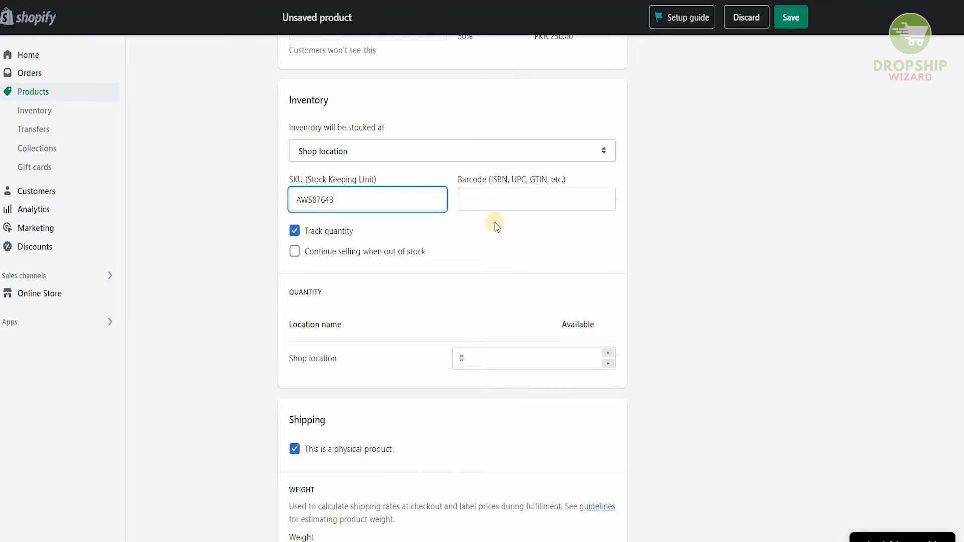
Step: Enter 456963422 as the product's barcode
scroll(497, 226, down, 1)
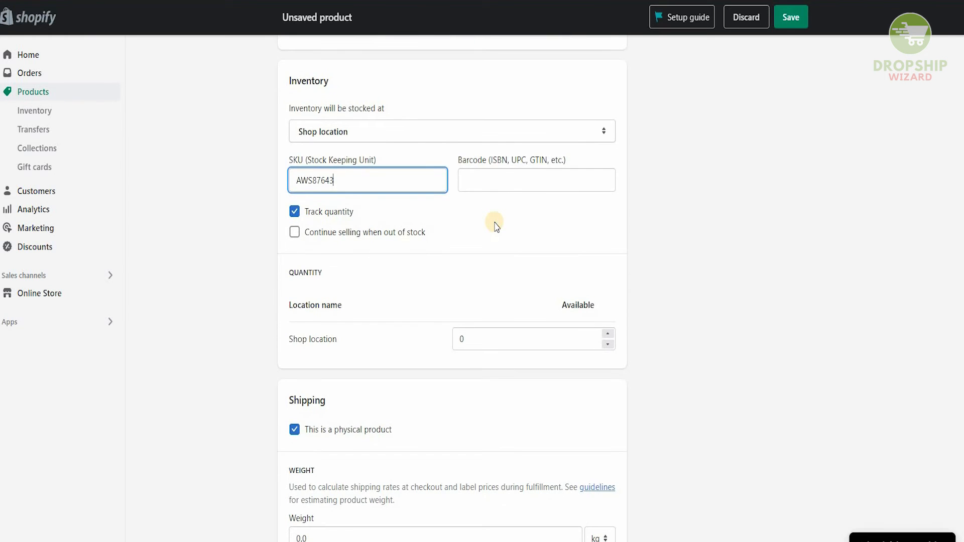
click(490, 184)
text(456963422)
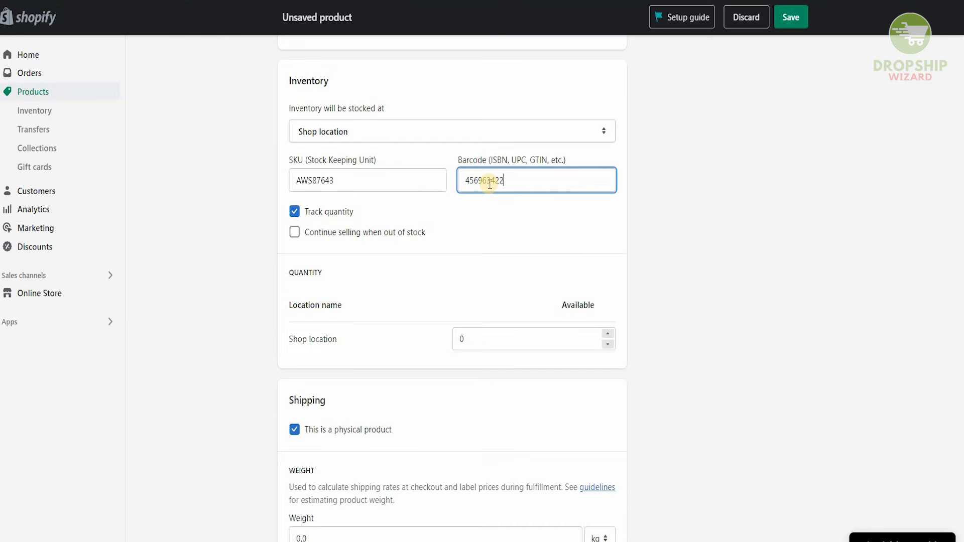
click(505, 218)
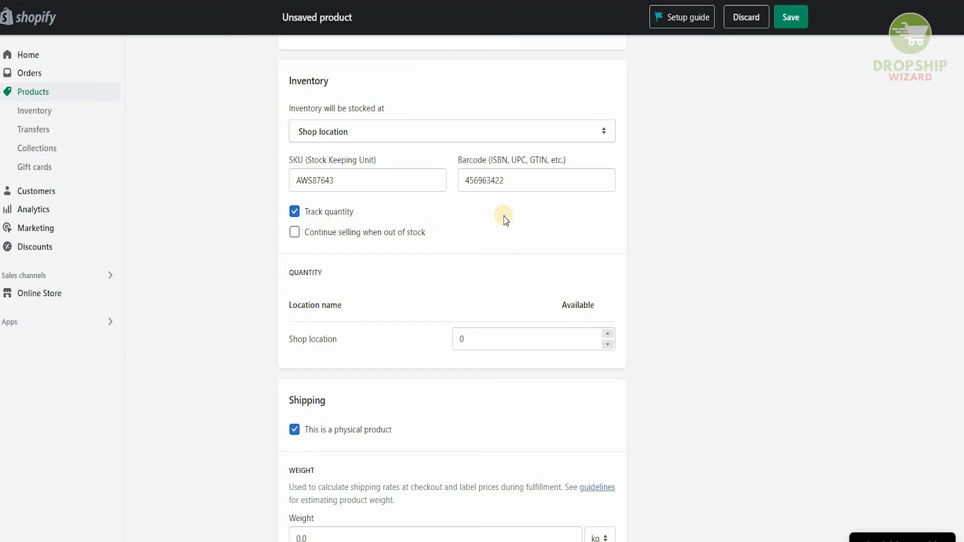
Step: Set the available quantity at Shop location to 40
scroll(505, 220, down, 1)
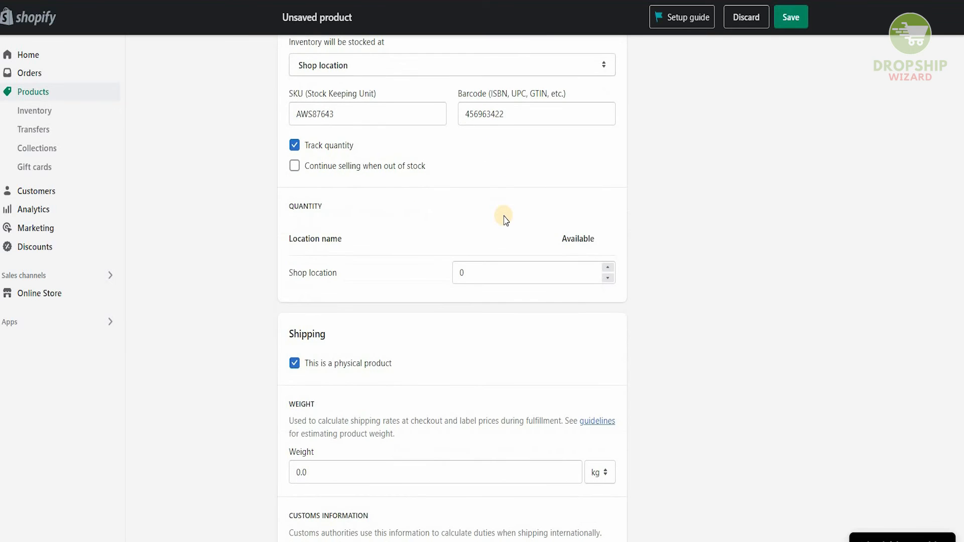
scroll(505, 220, down, 1)
double_click(485, 194)
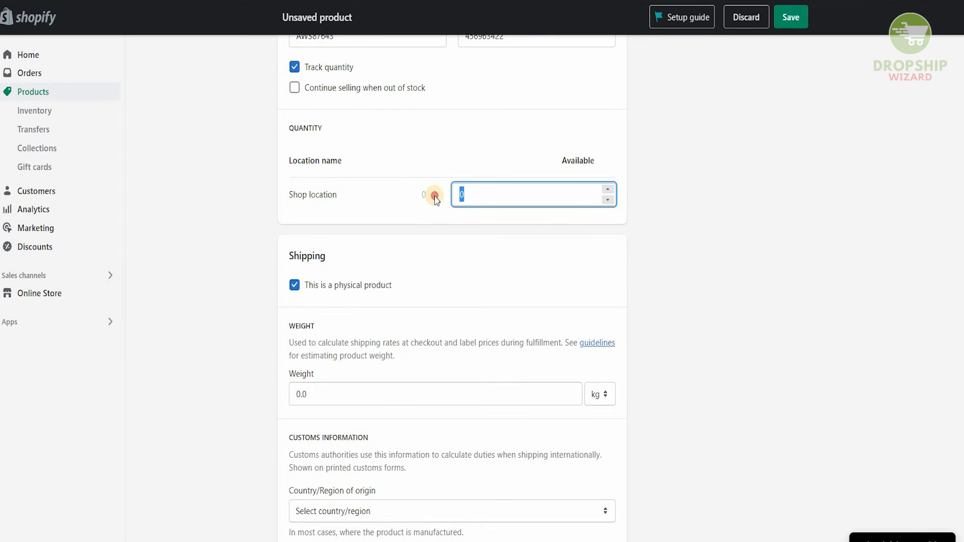
text(42)
key(BackSpace)
text(0)
click(447, 217)
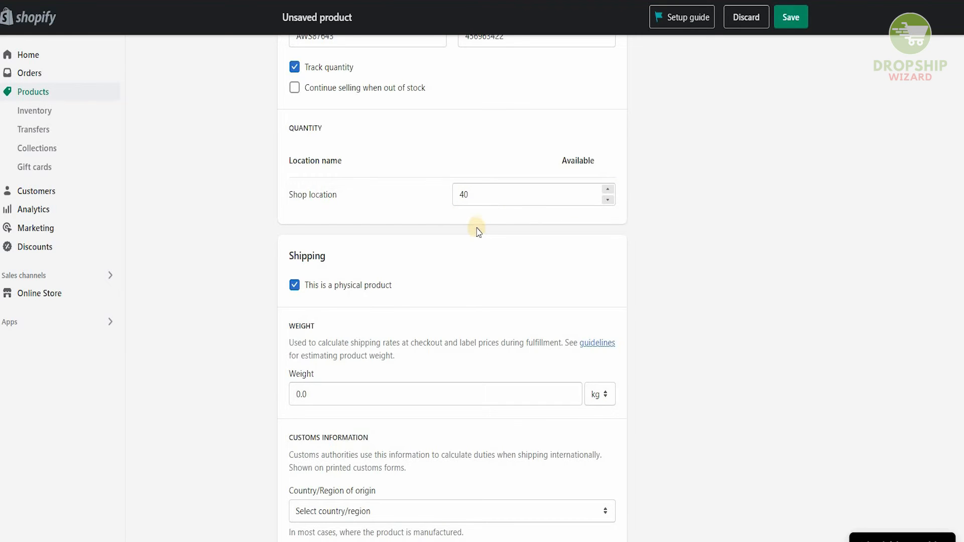
scroll(477, 231, down, 2)
scroll(477, 231, down, 3)
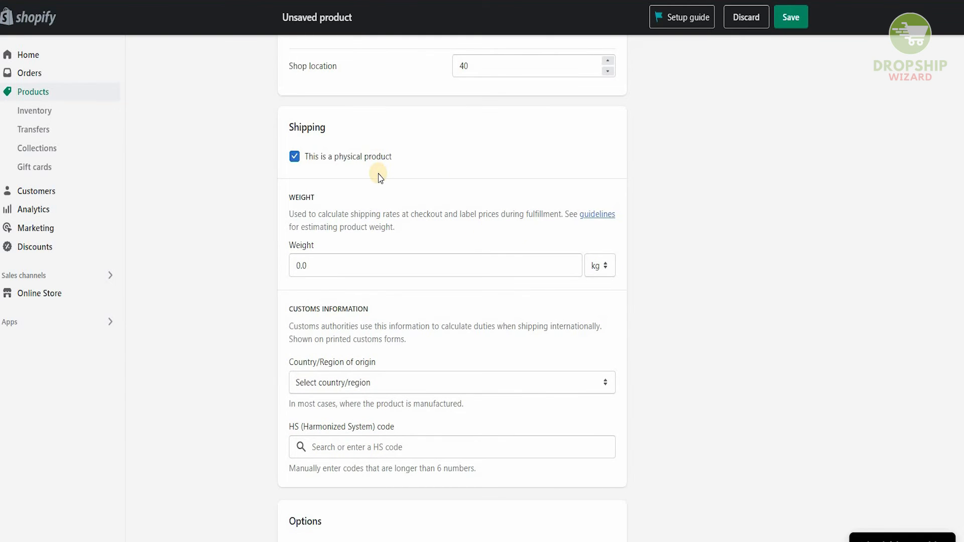
Step: Set the product's shipping weight to 0.2 kg
scroll(380, 178, down, 1)
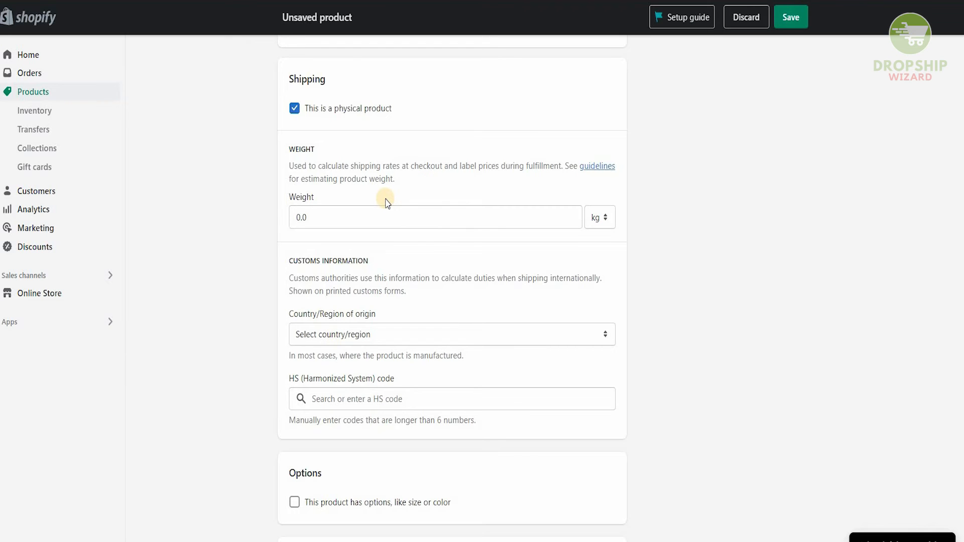
drag(351, 216, 254, 233)
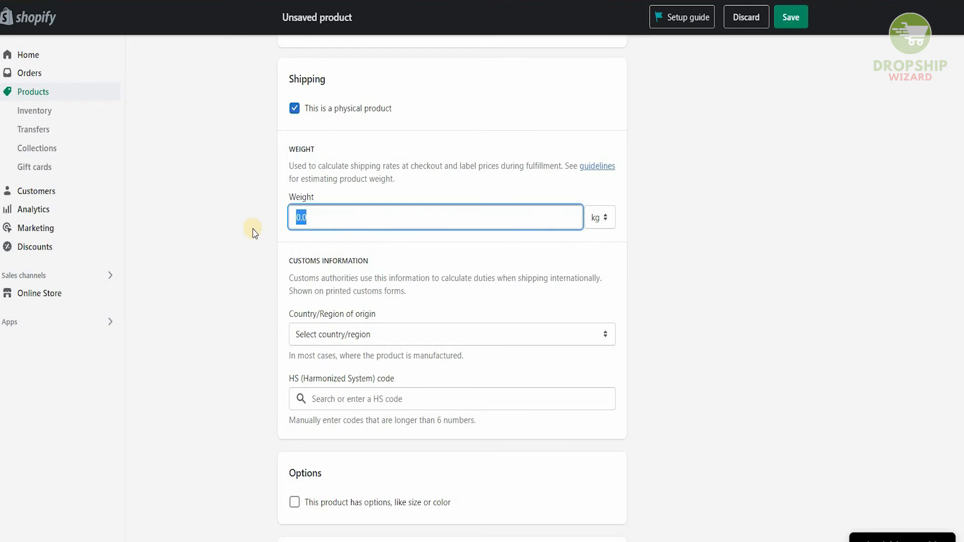
text(0.2)
Step: Choose Pakistan as the country/region of origin in the customs information
scroll(255, 233, down, 1)
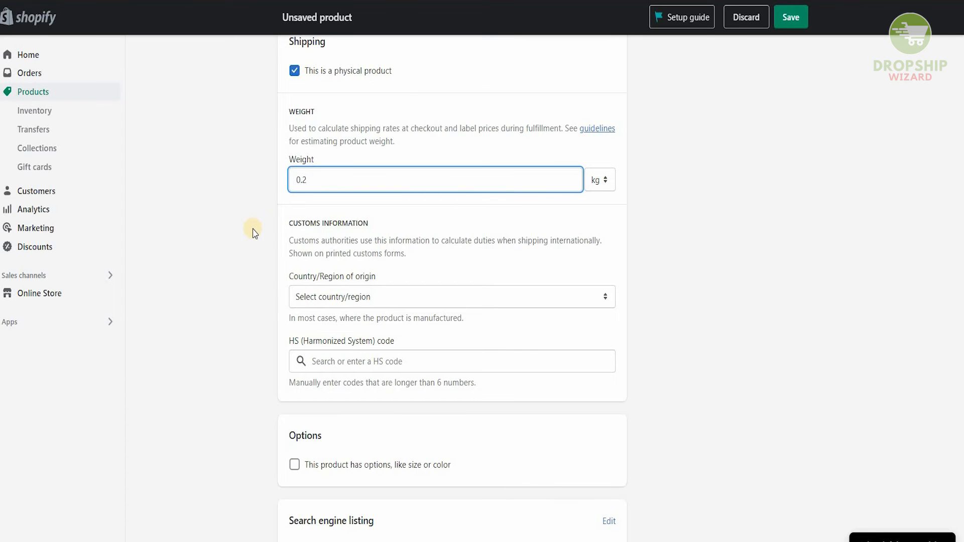
scroll(255, 232, down, 2)
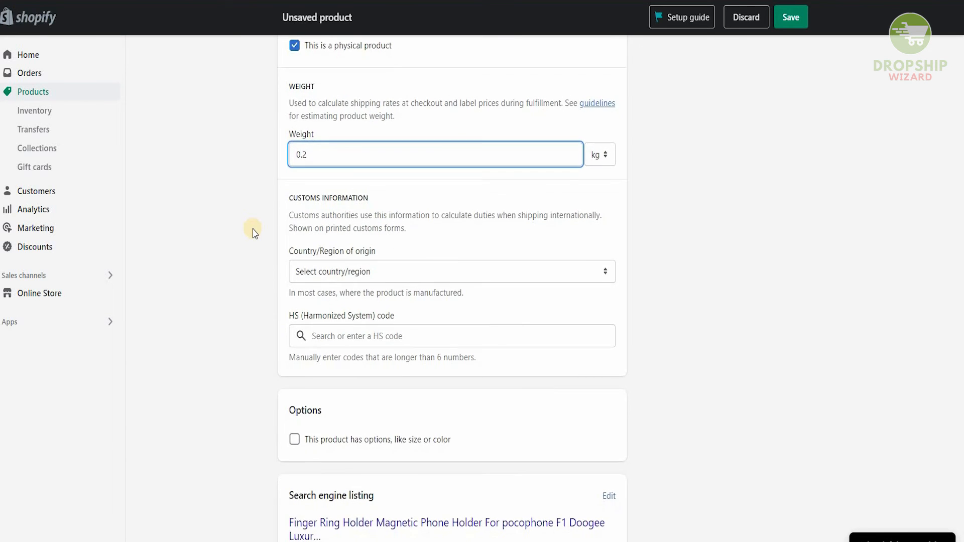
scroll(254, 233, up, 1)
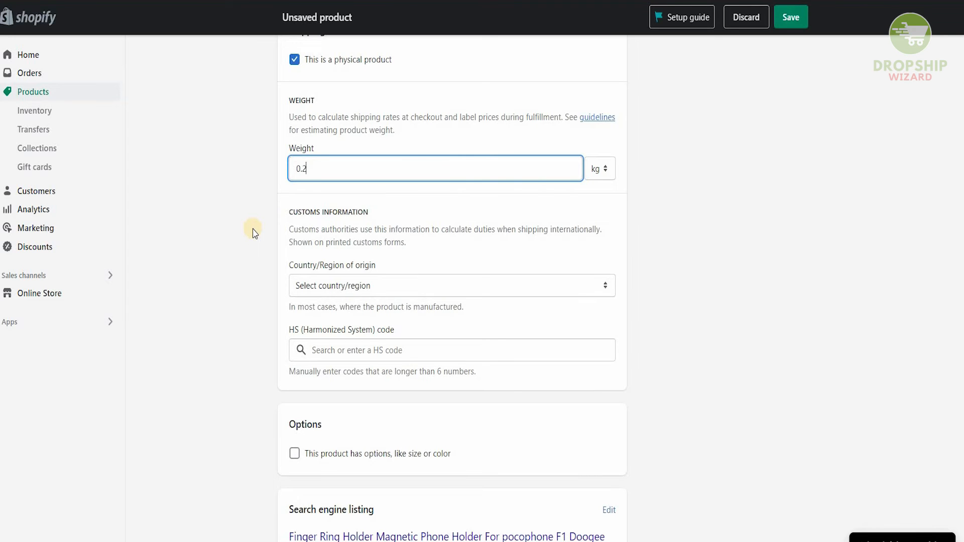
scroll(254, 232, down, 2)
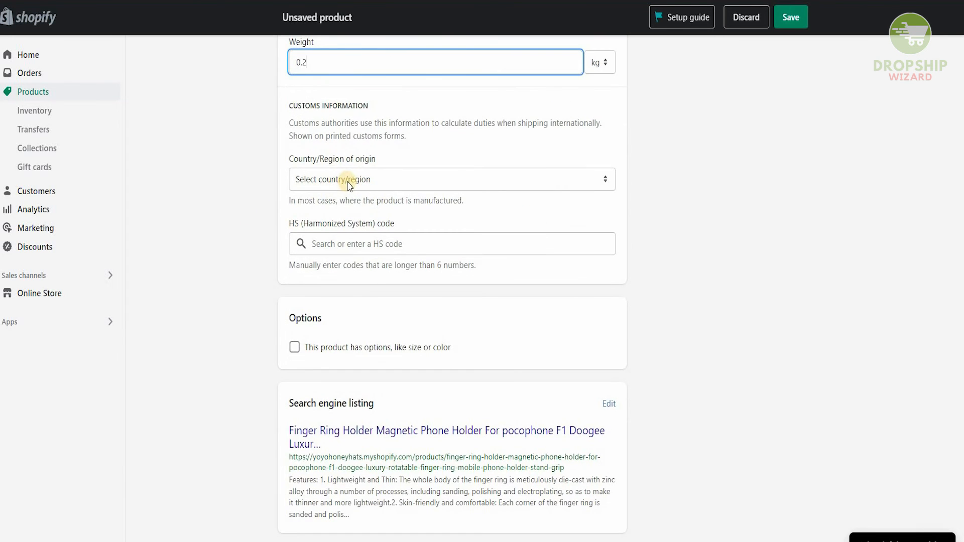
click(406, 173)
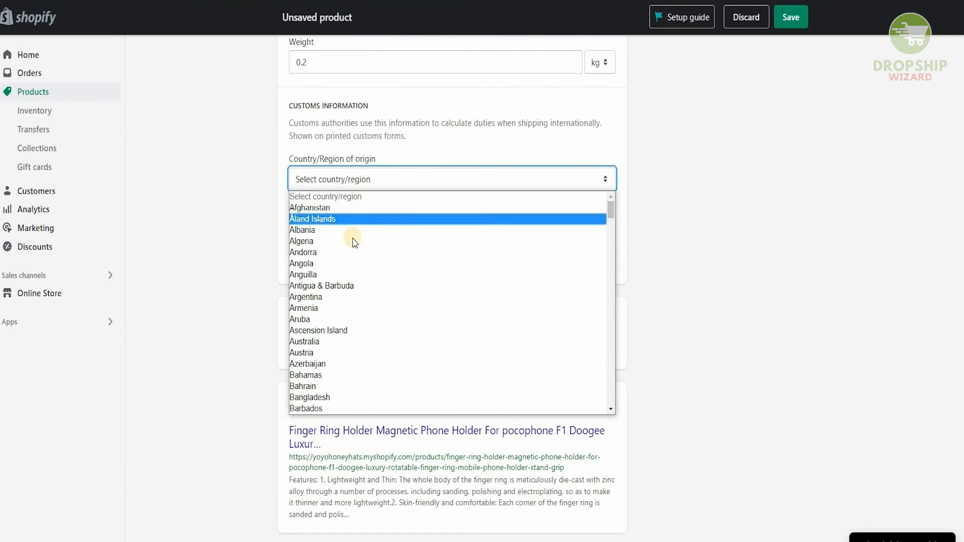
scroll(346, 302, down, 5)
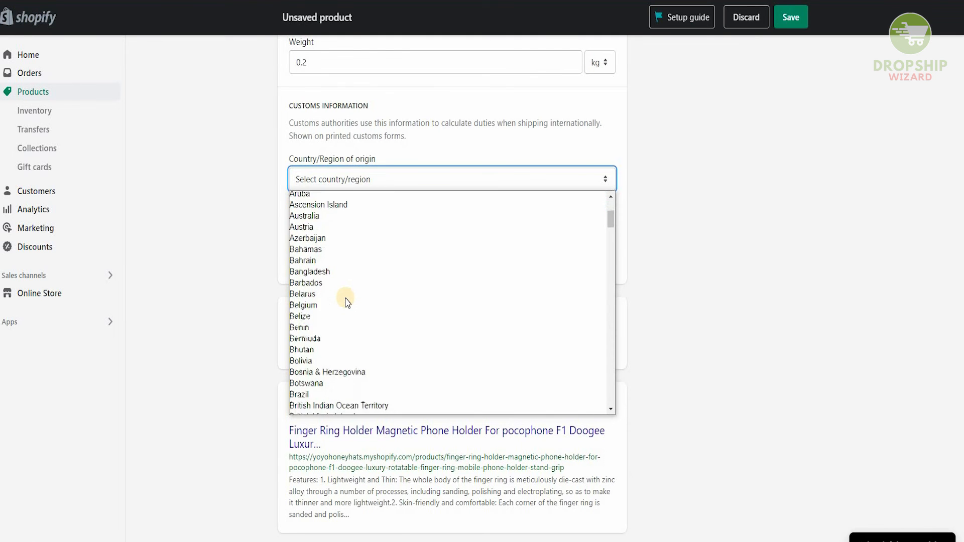
scroll(348, 301, down, 5)
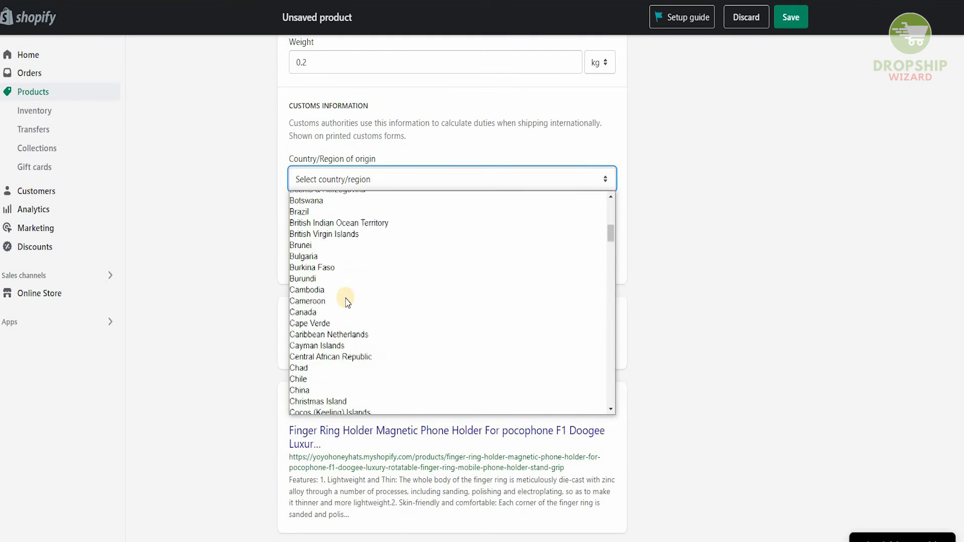
scroll(346, 301, down, 9)
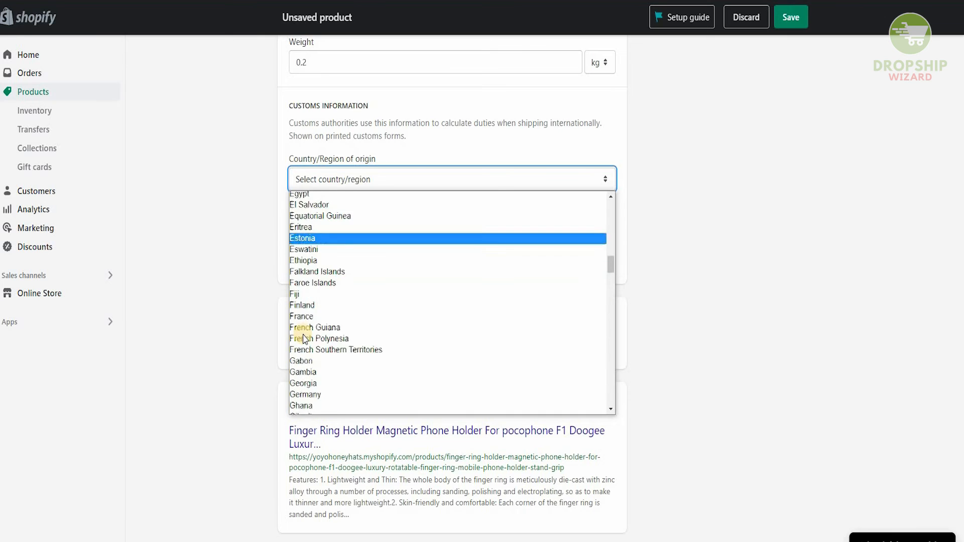
scroll(306, 342, down, 3)
scroll(304, 354, down, 6)
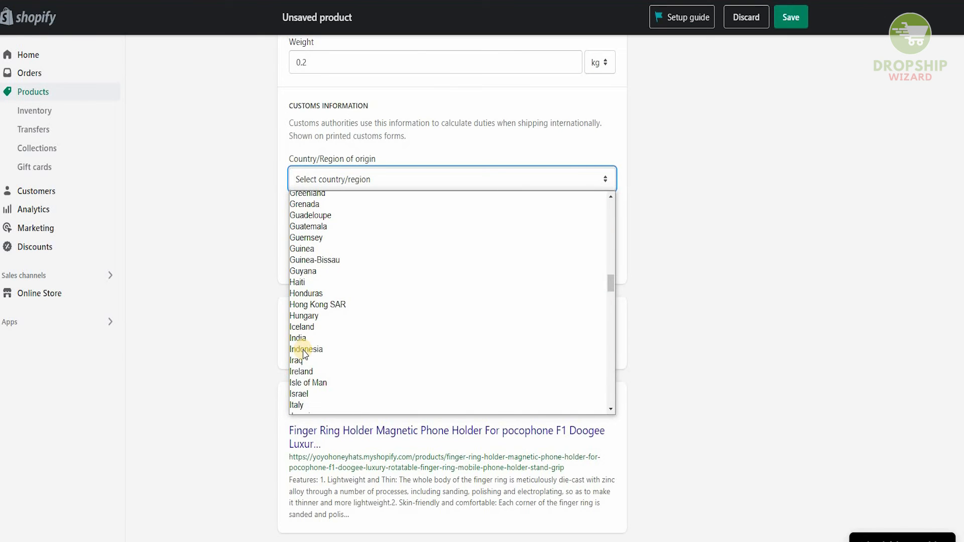
scroll(302, 384, down, 3)
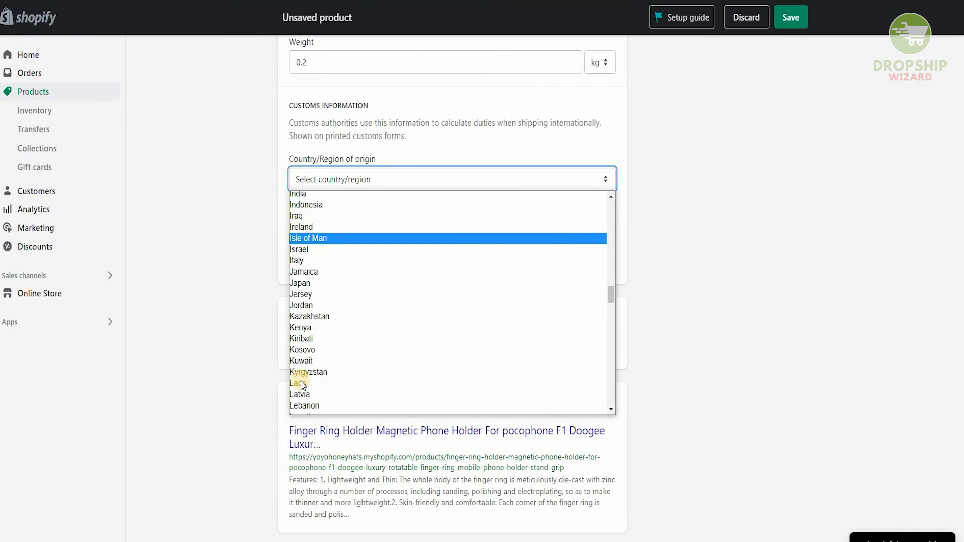
scroll(302, 385, down, 4)
scroll(302, 385, down, 6)
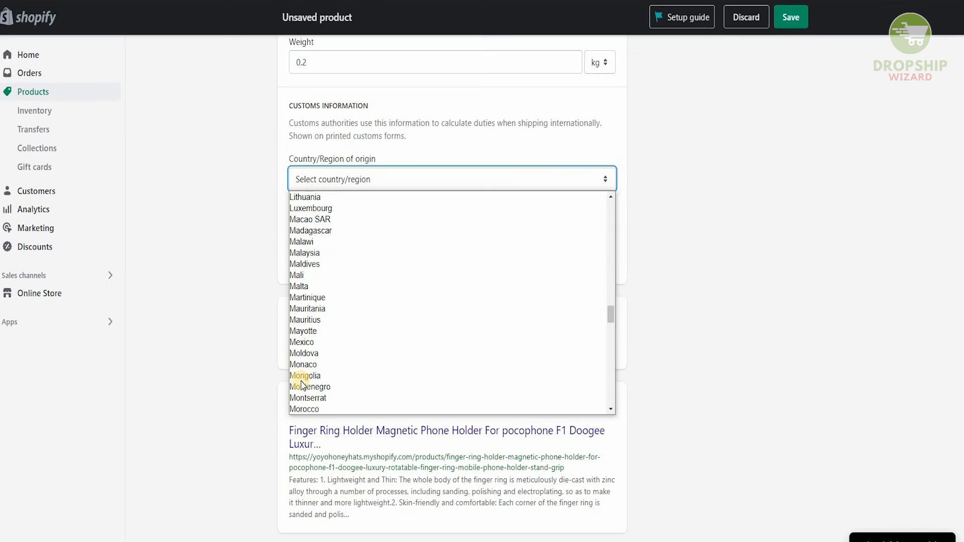
scroll(302, 384, down, 5)
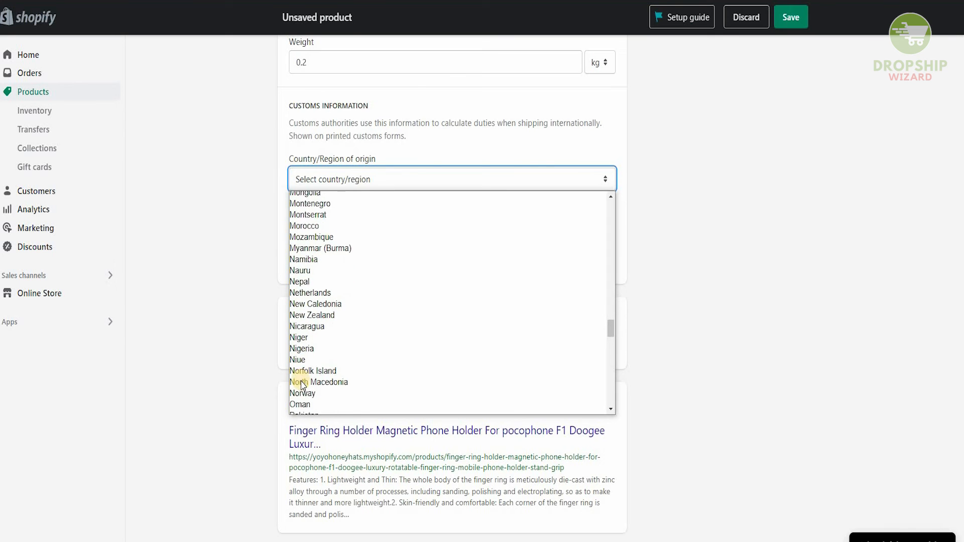
click(296, 374)
Step: Paste 6982.34.5 as the product's HS (Harmonized System) code
scroll(342, 176, down, 2)
click(342, 176)
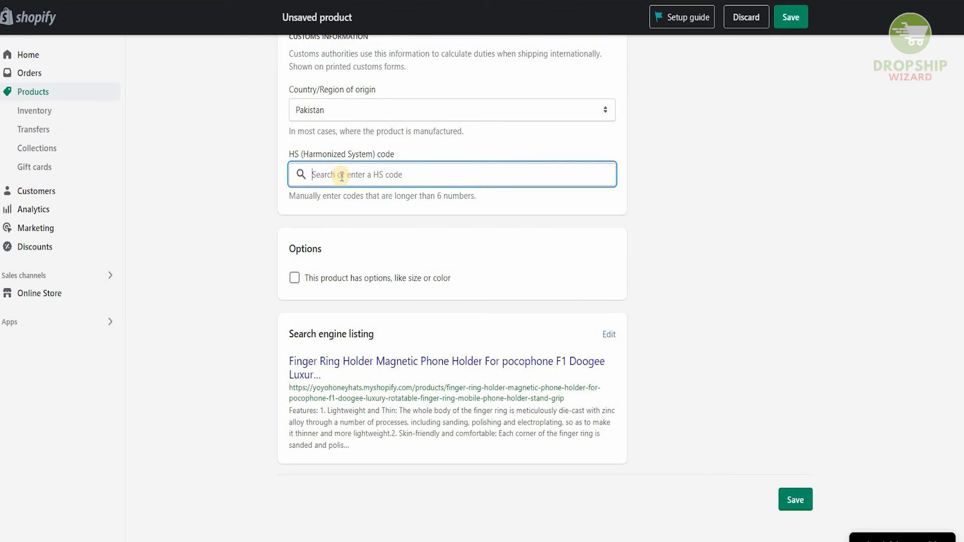
text(6982.34.5)
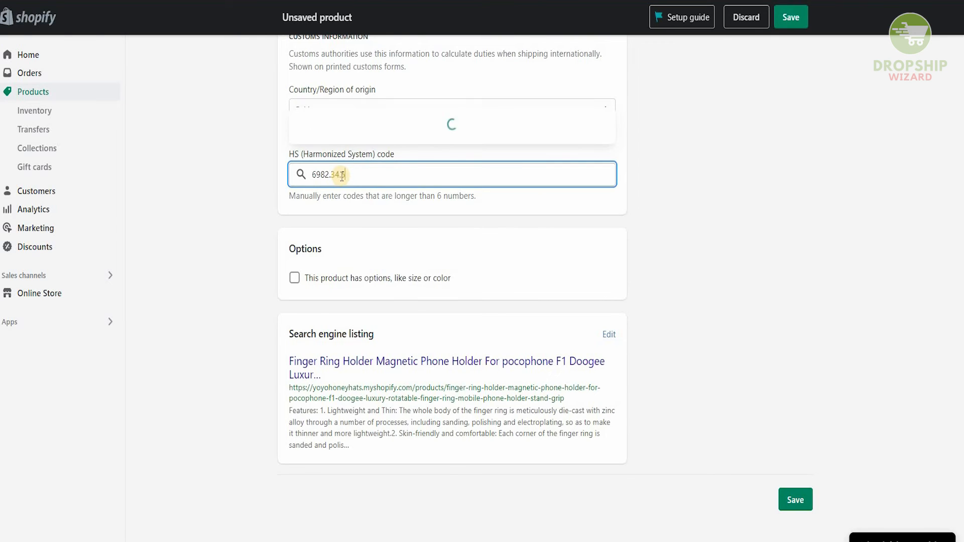
click(259, 204)
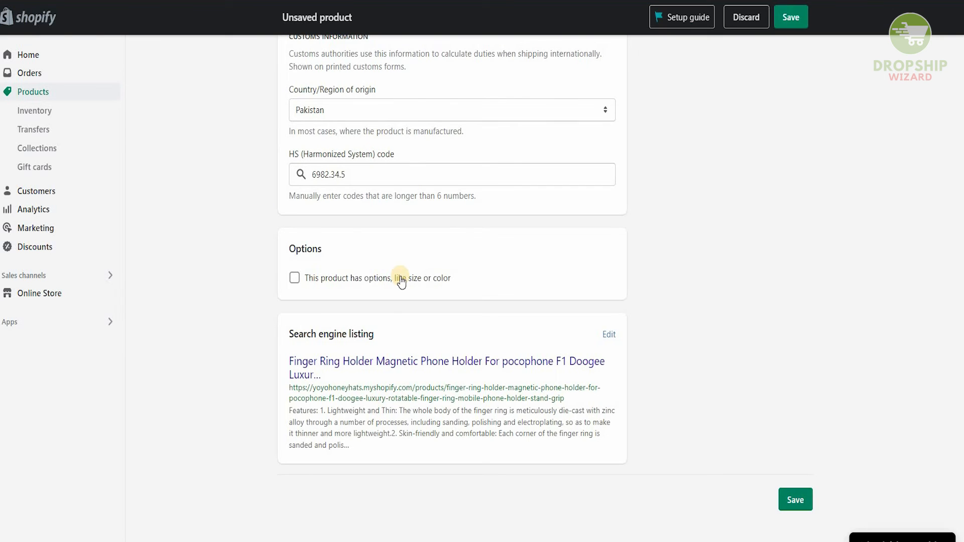
Step: Mark the product as having options like size or color
click(296, 281)
scroll(403, 284, down, 2)
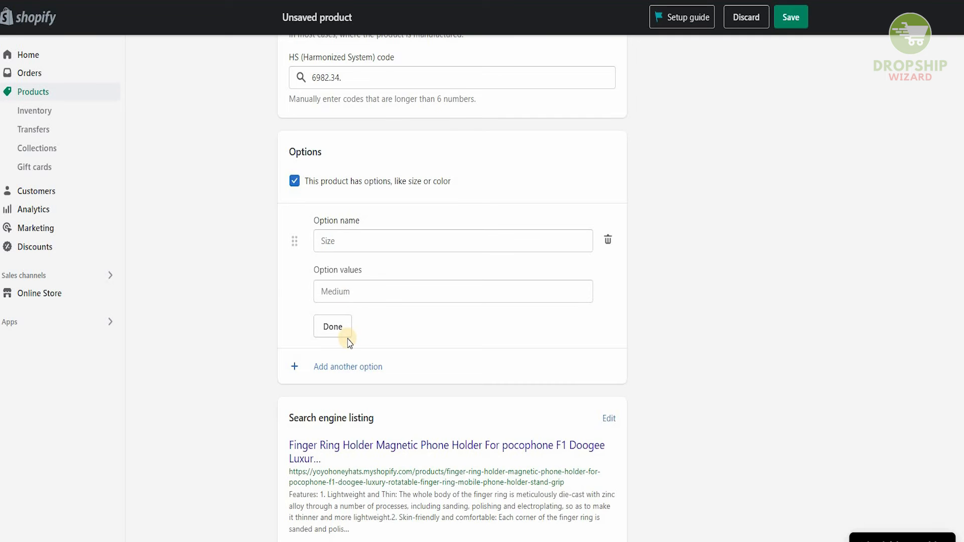
scroll(357, 330, down, 2)
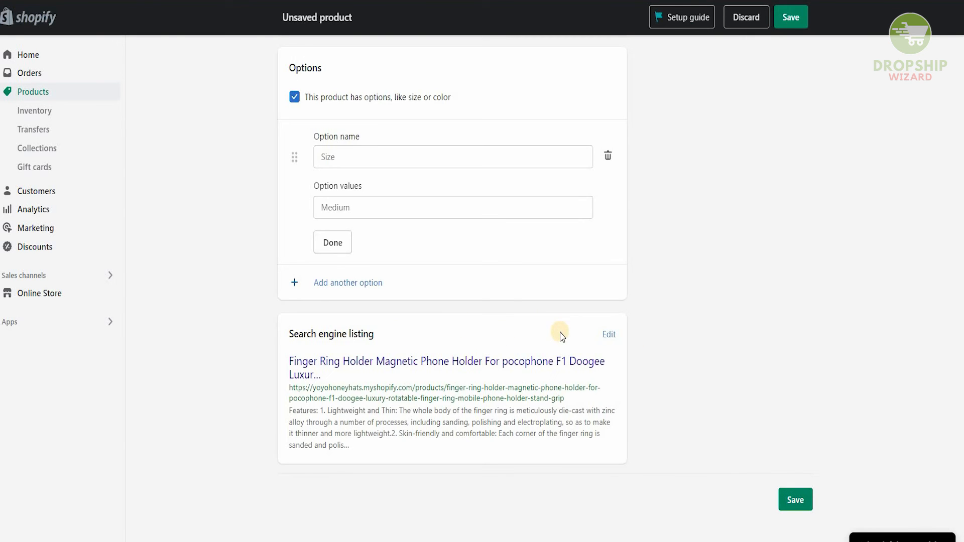
Step: Open the search engine listing fields for review and save the new product
click(610, 335)
scroll(522, 319, down, 5)
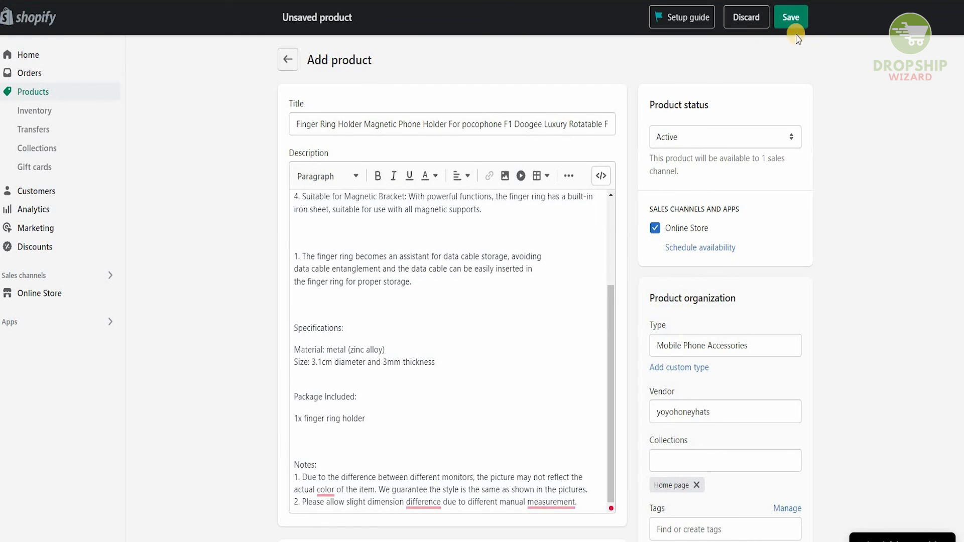
click(791, 20)
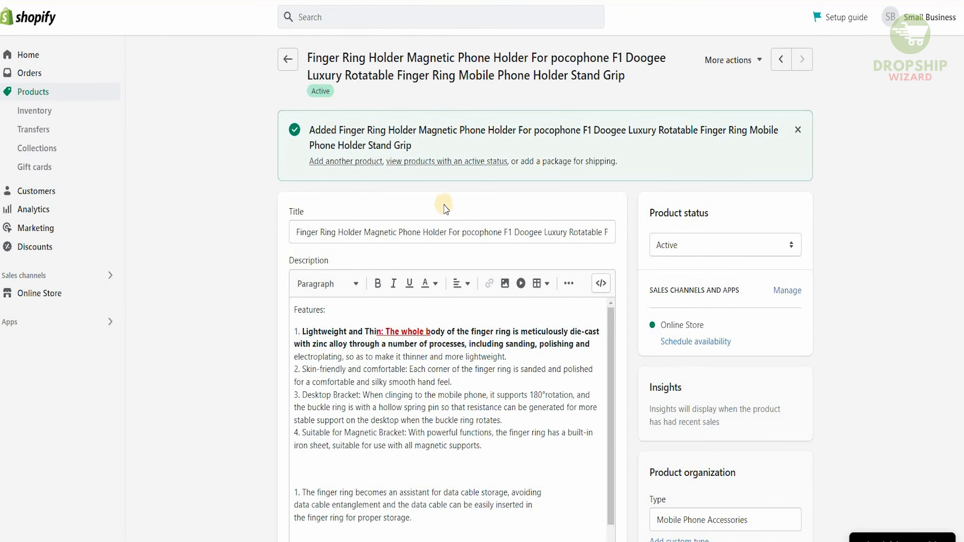
Step: Open the list of products with an active status
scroll(445, 207, down, 2)
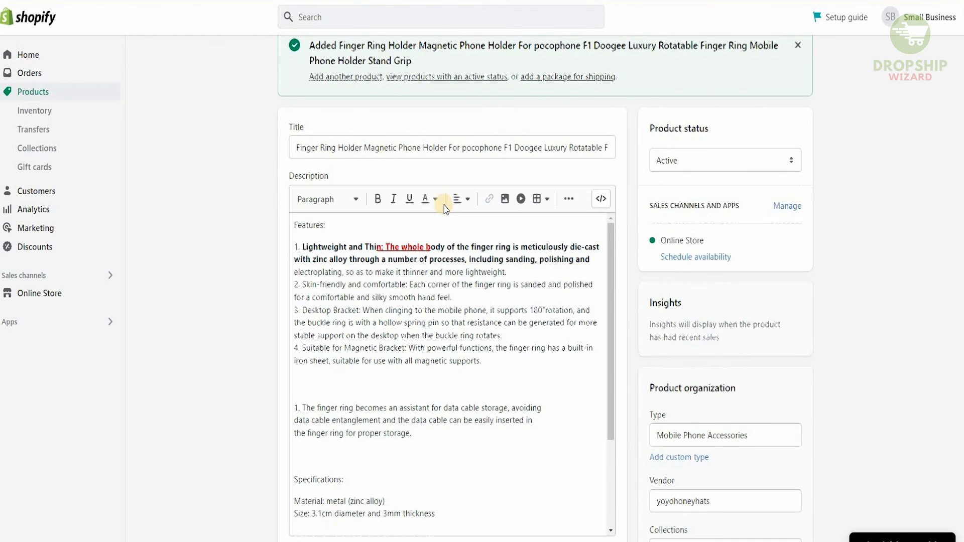
scroll(444, 207, up, 2)
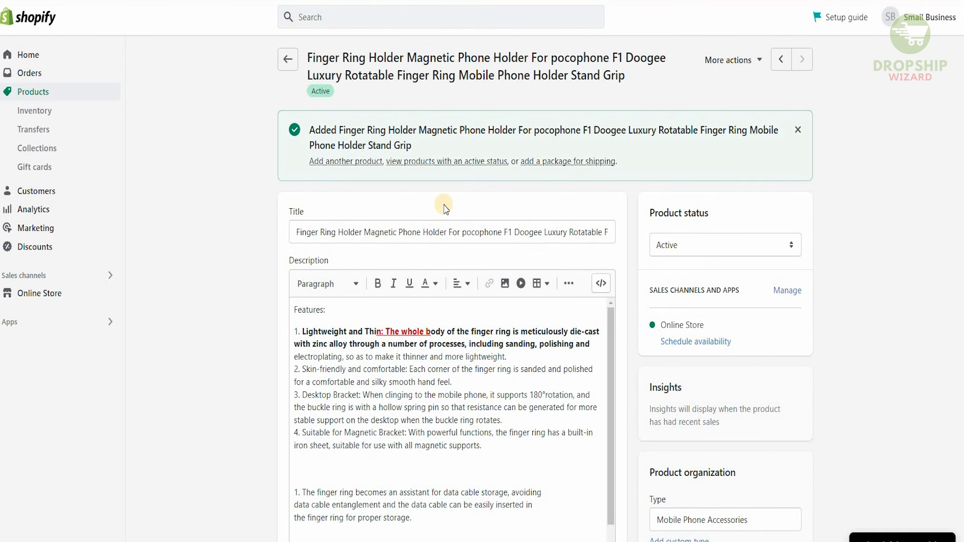
click(441, 163)
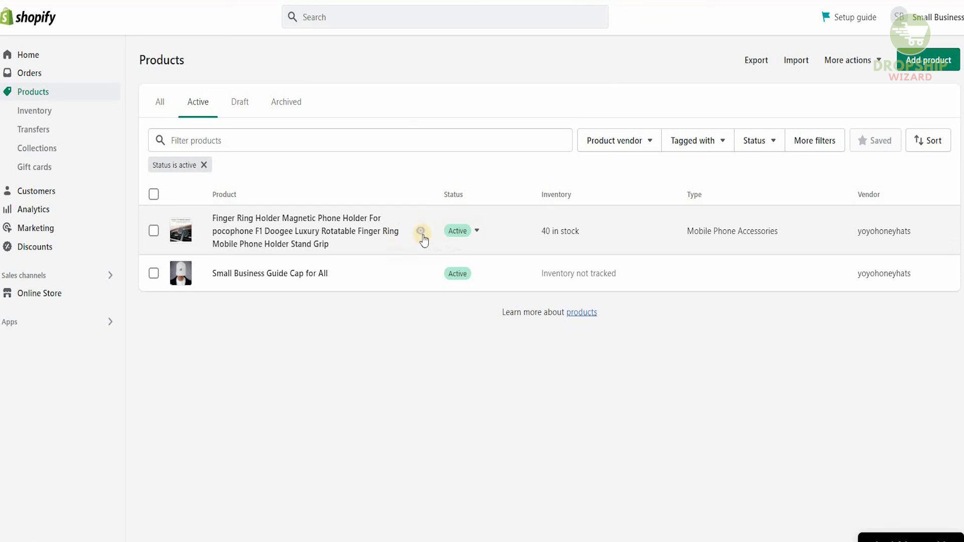
Step: Preview the finger ring holder's product page on the online store
click(416, 232)
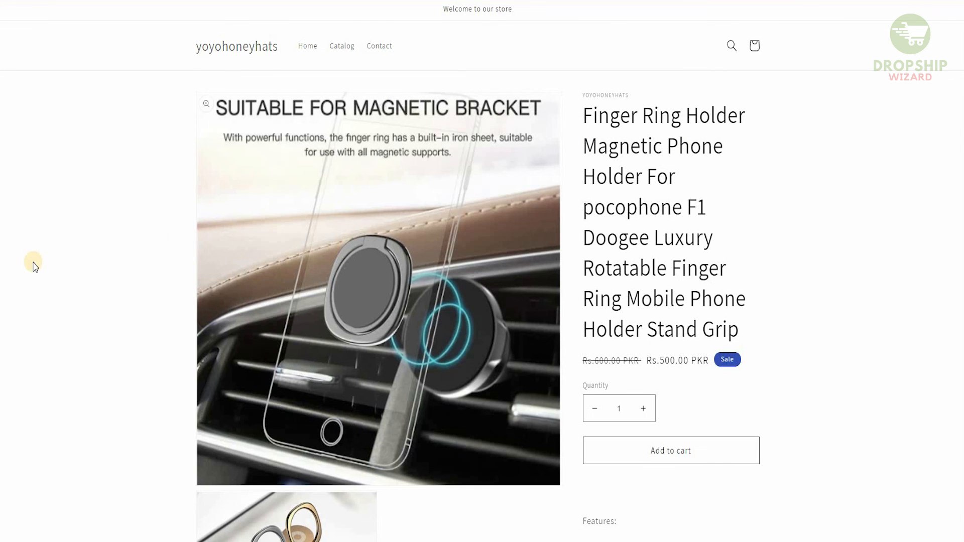
scroll(1, 324, down, 1)
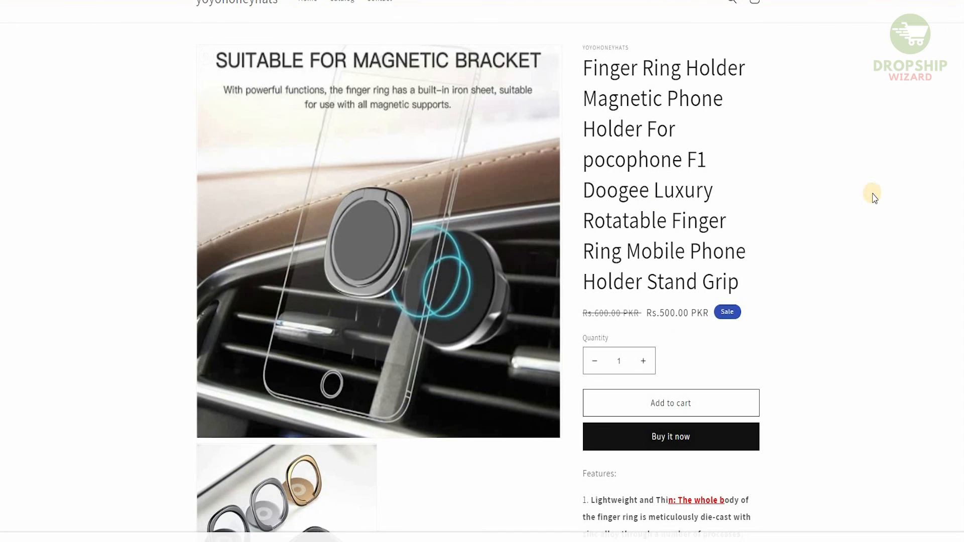
scroll(874, 197, down, 1)
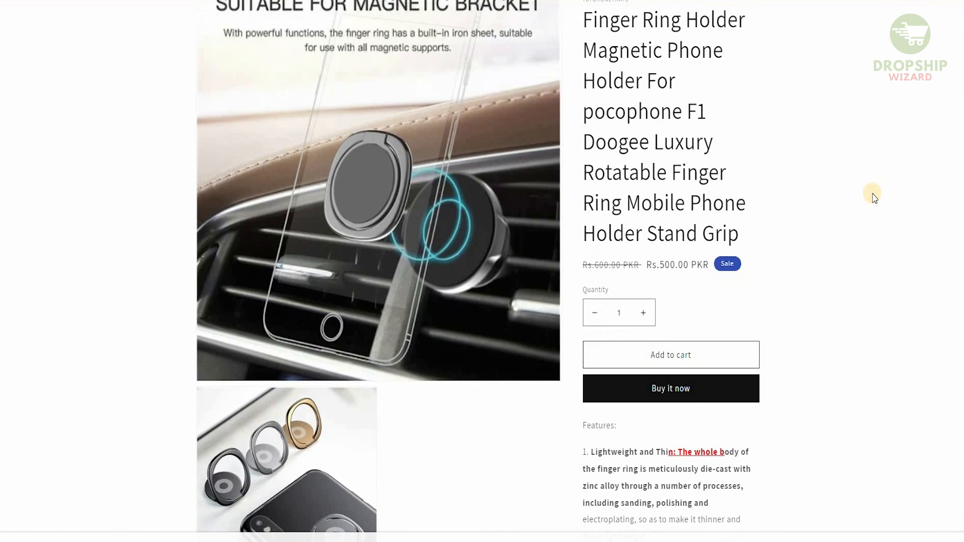